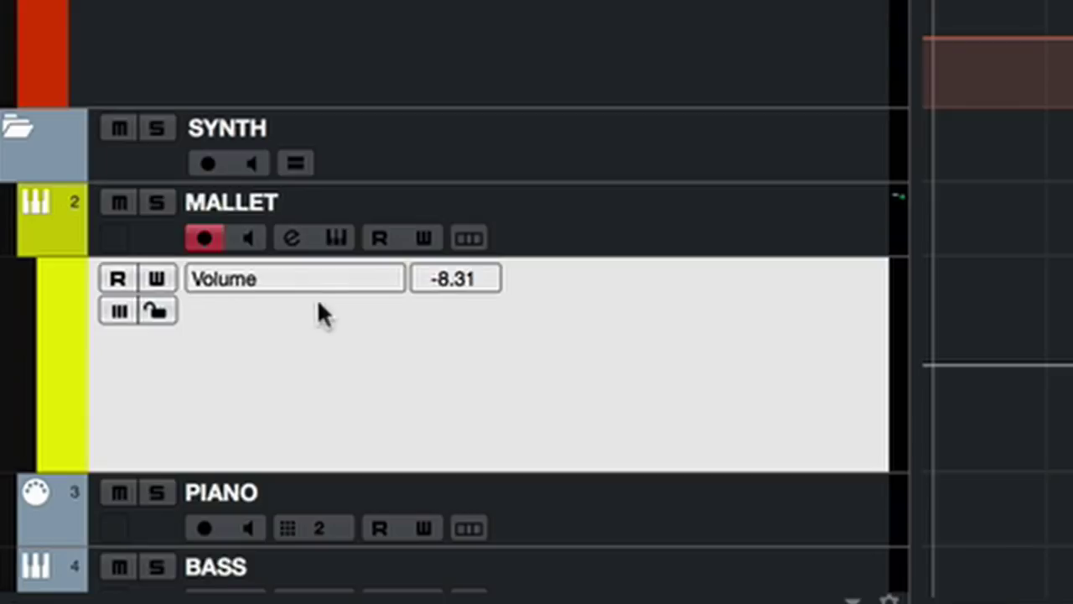
Step: Raise the LEAD VOCAL COMP Volume automation line, pull a later part down, and play it back
click(282, 278)
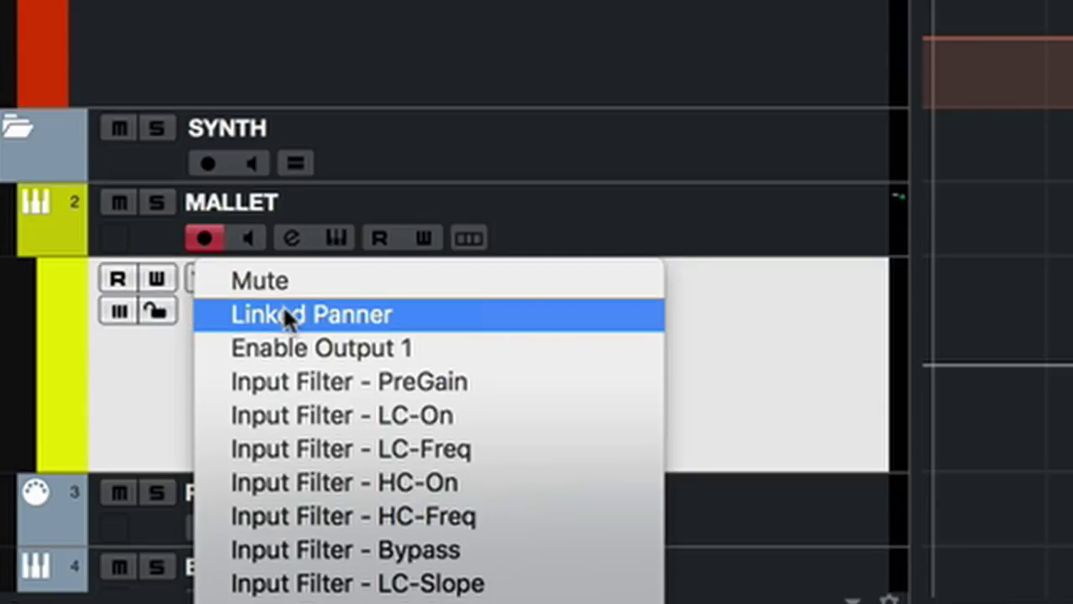
click(695, 340)
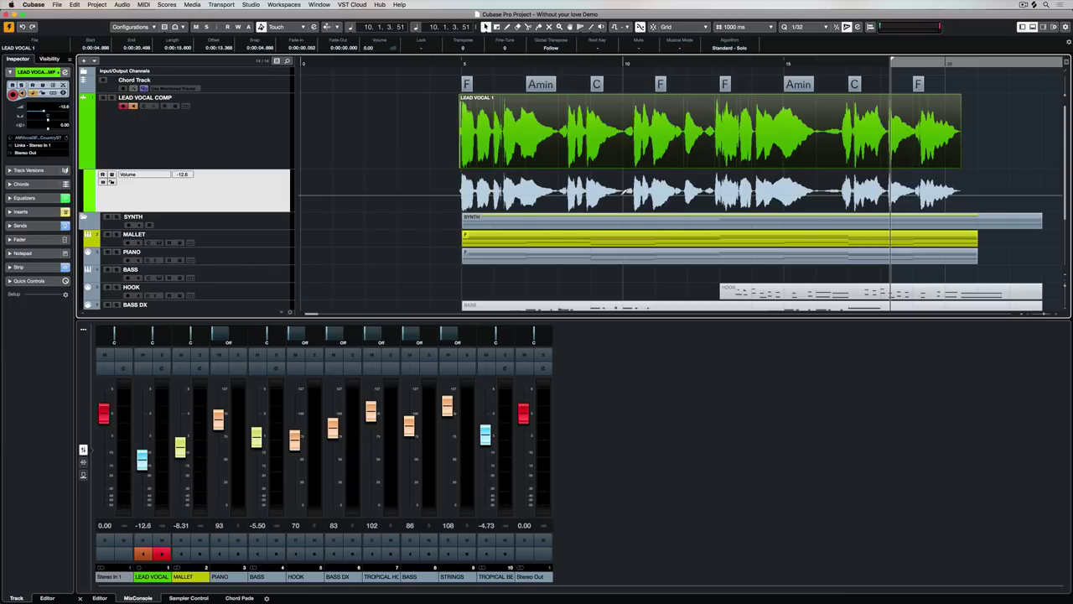
click(625, 194)
drag(625, 192, 625, 183)
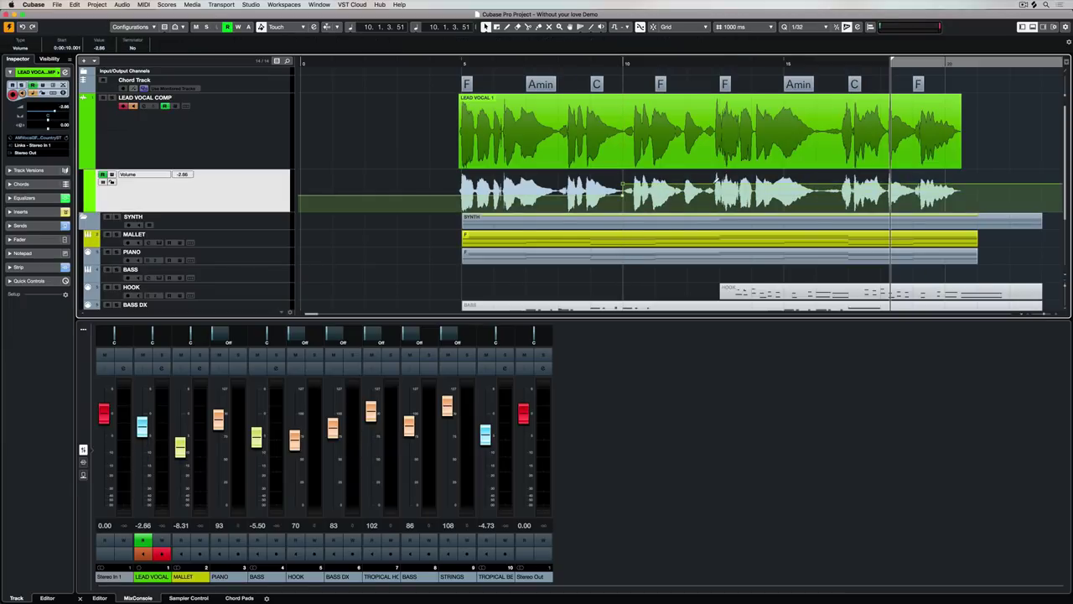
drag(716, 181, 718, 194)
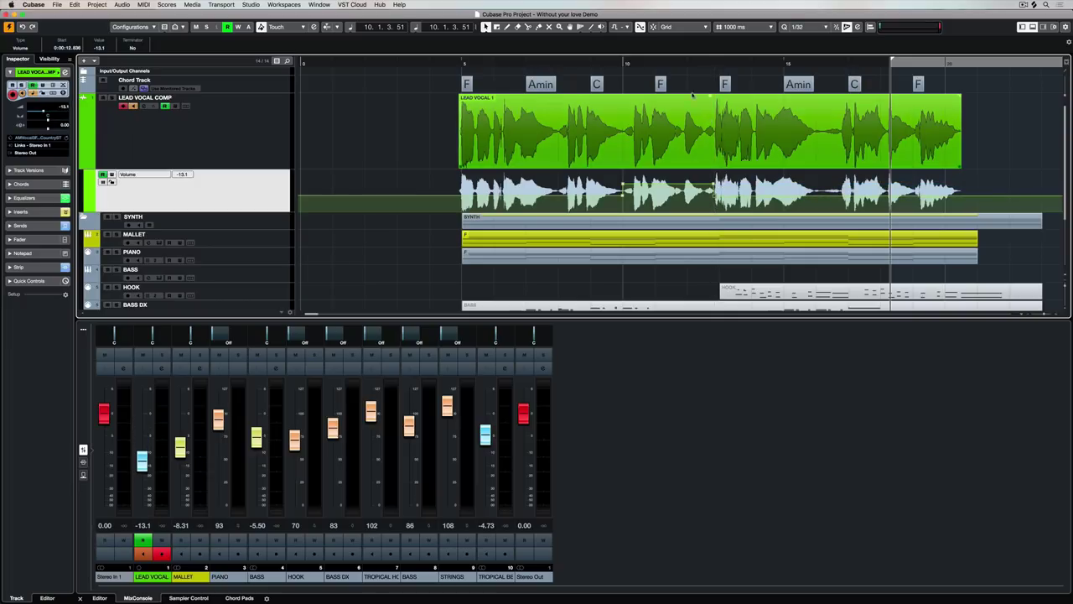
key(space)
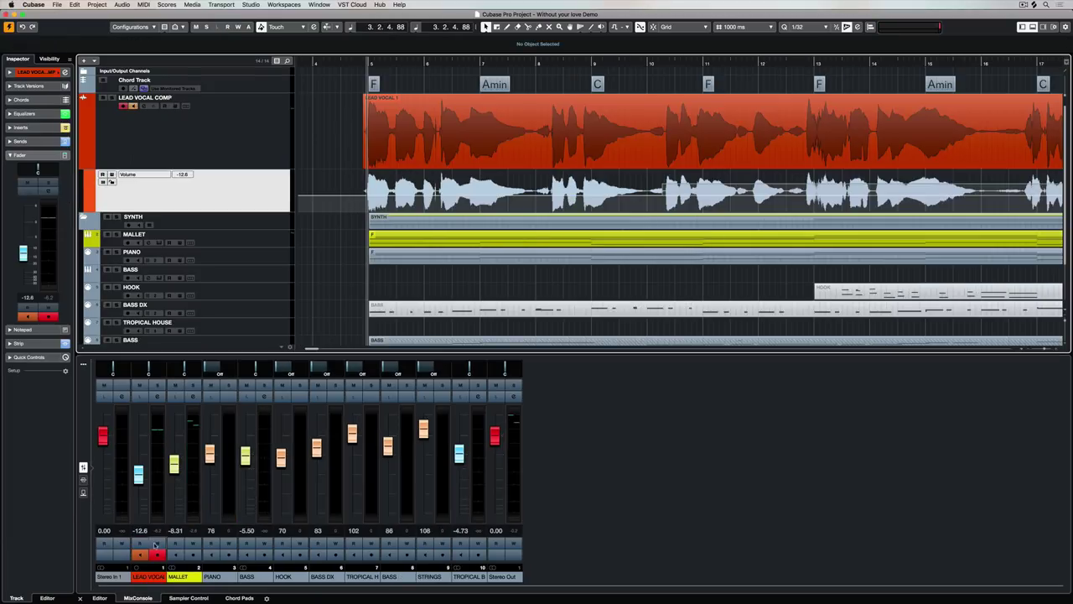
Step: Enable Write on the Lead Vocal channel and record a fader ride pushing its volume up
click(155, 545)
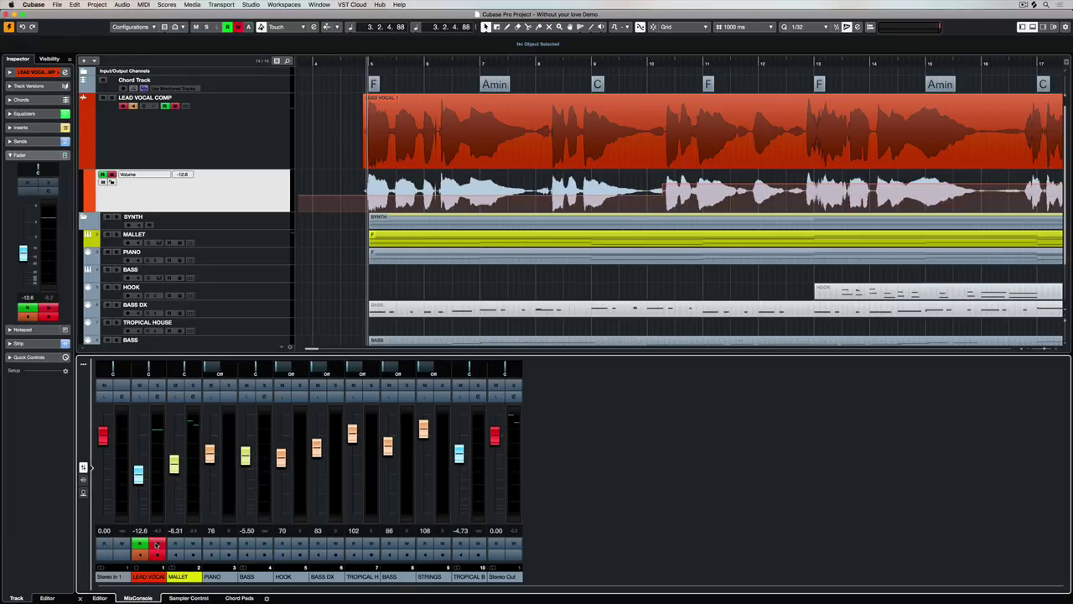
key(space)
drag(139, 474, 144, 470)
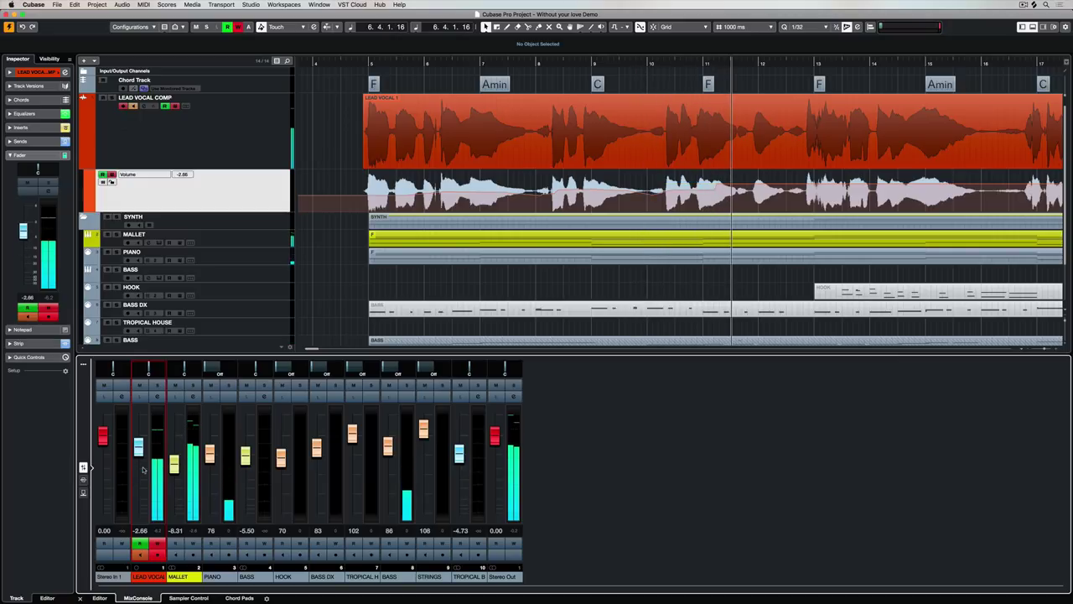
key(space)
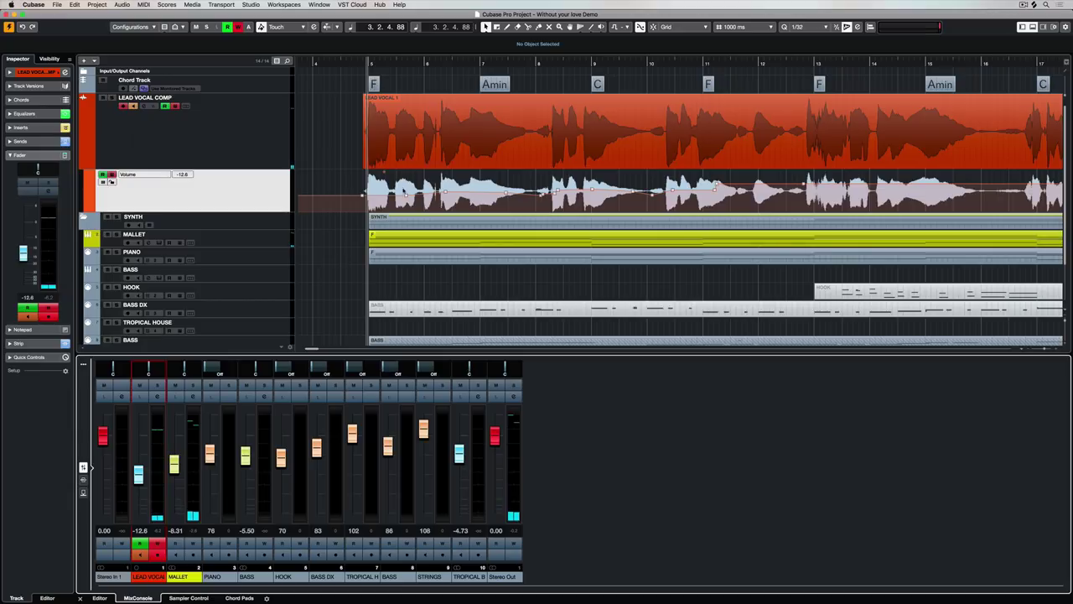
Step: Move one volume automation point later and lower, then delete a range-selected stretch of points
click(406, 197)
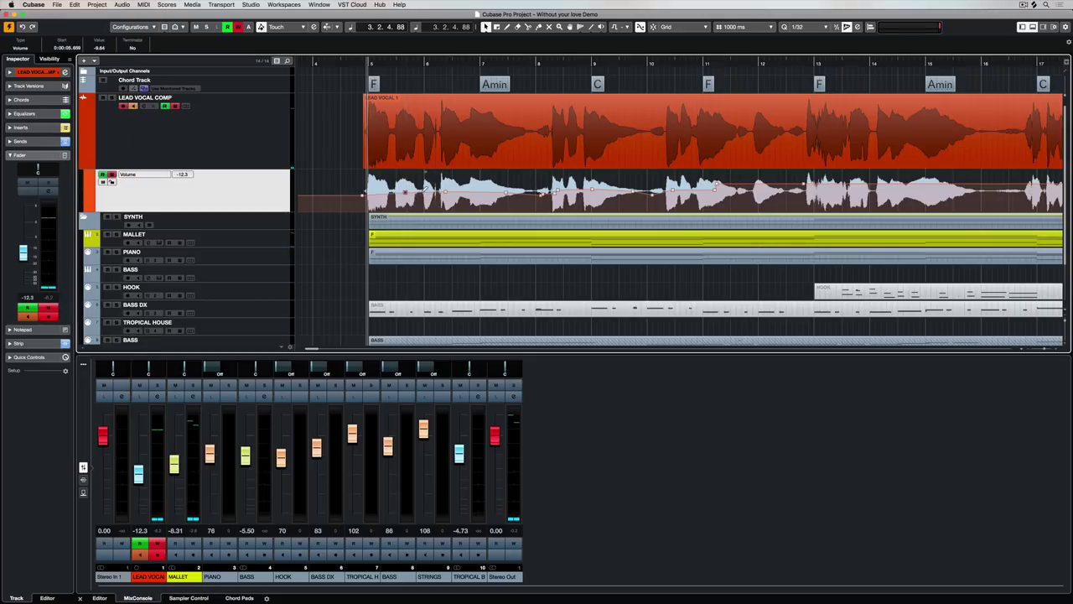
drag(435, 186, 455, 192)
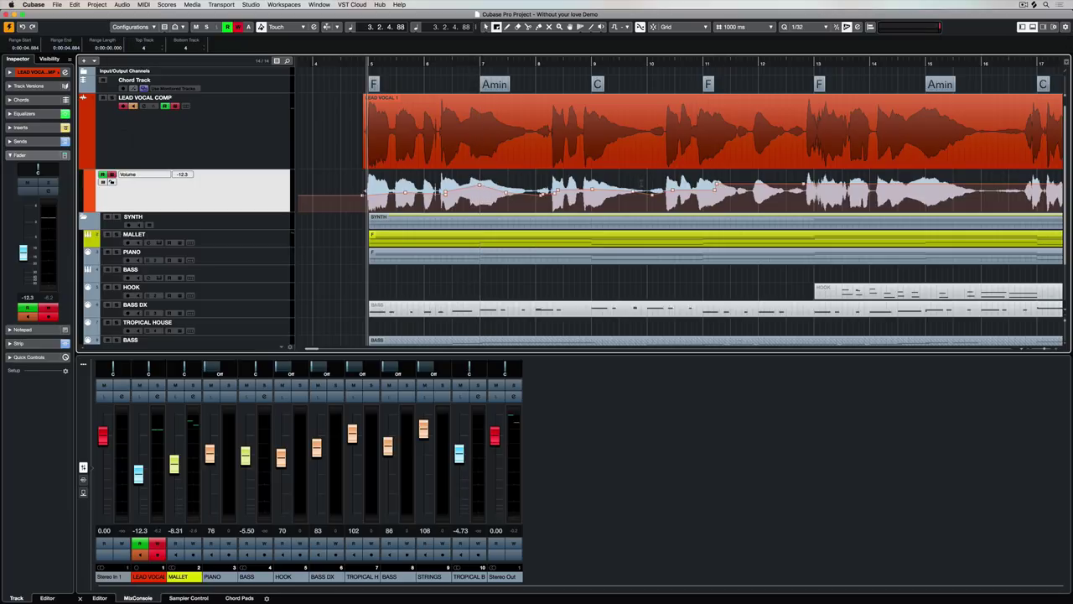
drag(633, 194, 362, 195)
key(Delete)
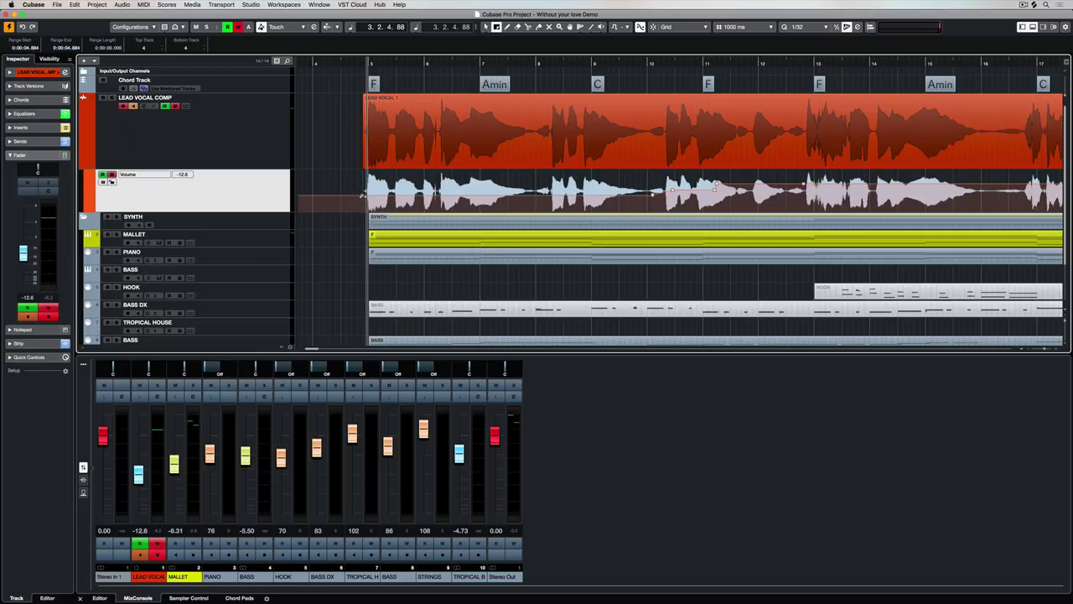
Step: Record a new fader ride over the erased stretch and play back the rewritten automation
key(space)
drag(138, 474, 139, 474)
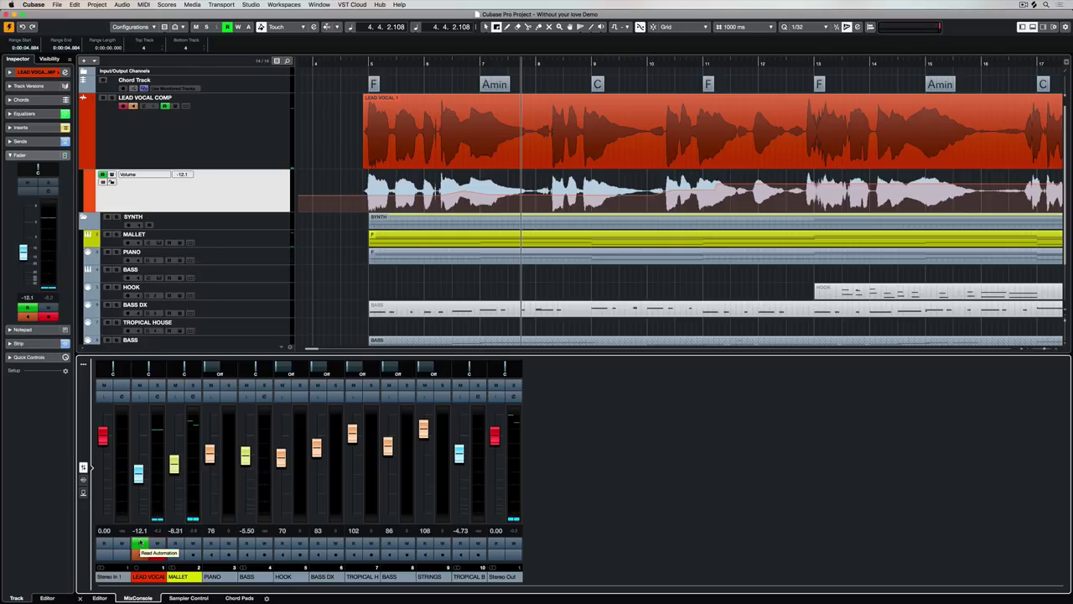
key(space)
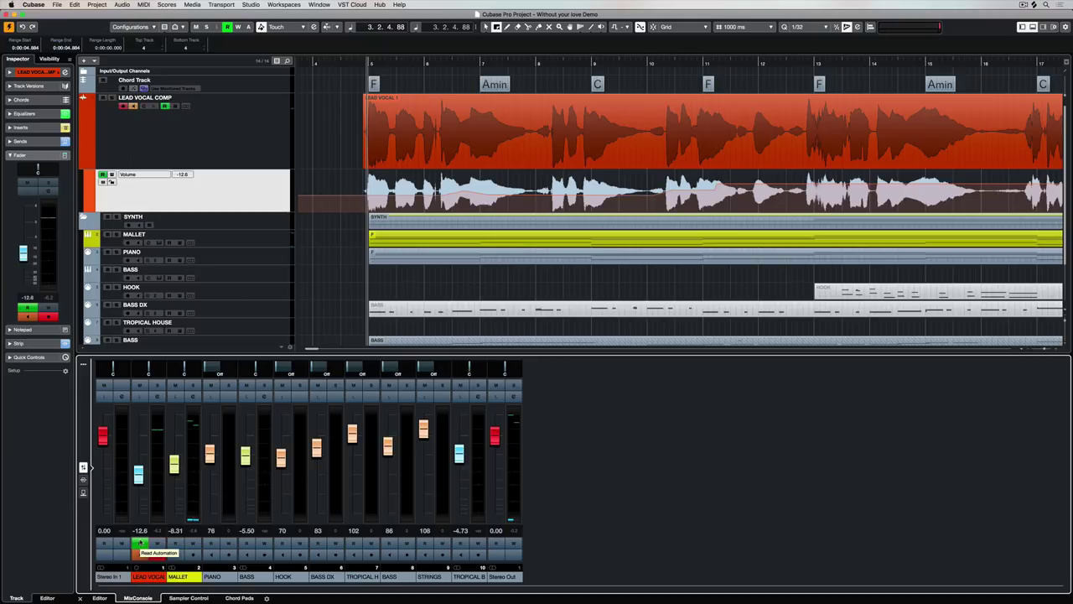
key(space)
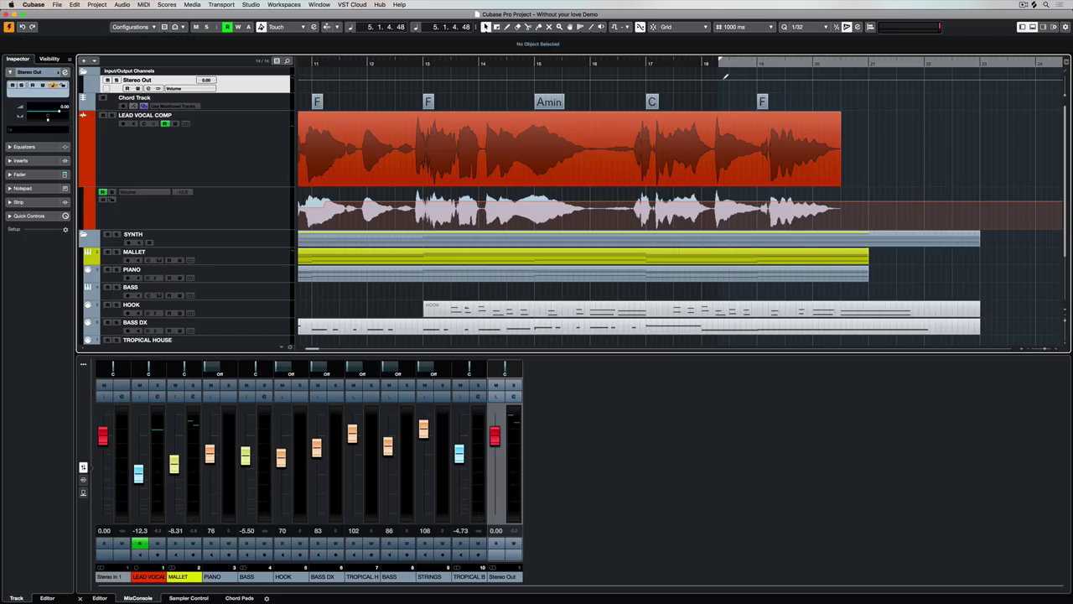
Step: Draw a ramp down to -oo at the song's end on the Stereo Out Volume lane
click(726, 78)
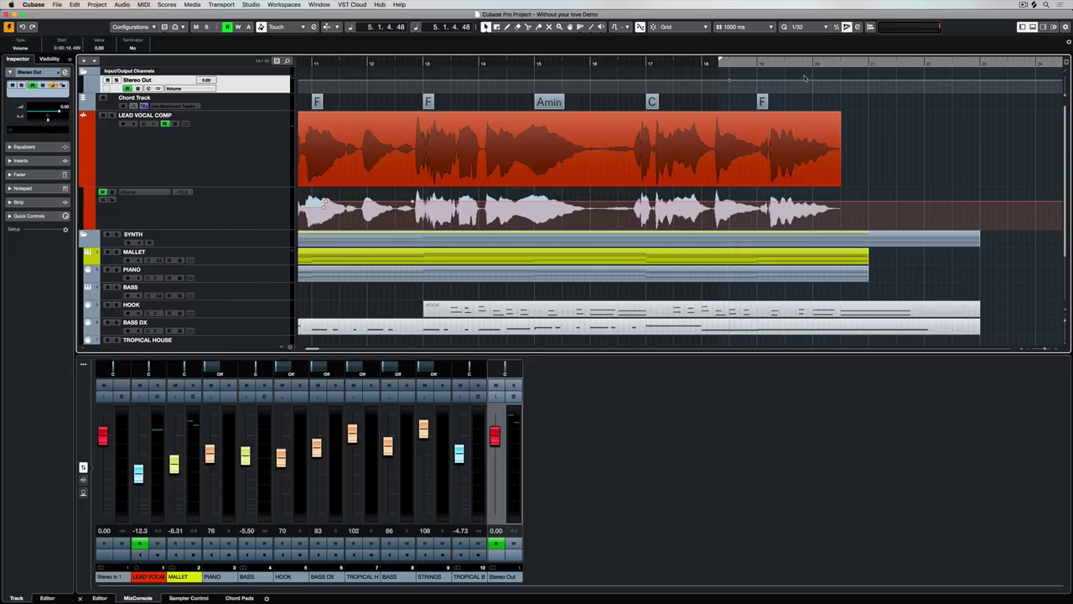
drag(835, 77, 839, 90)
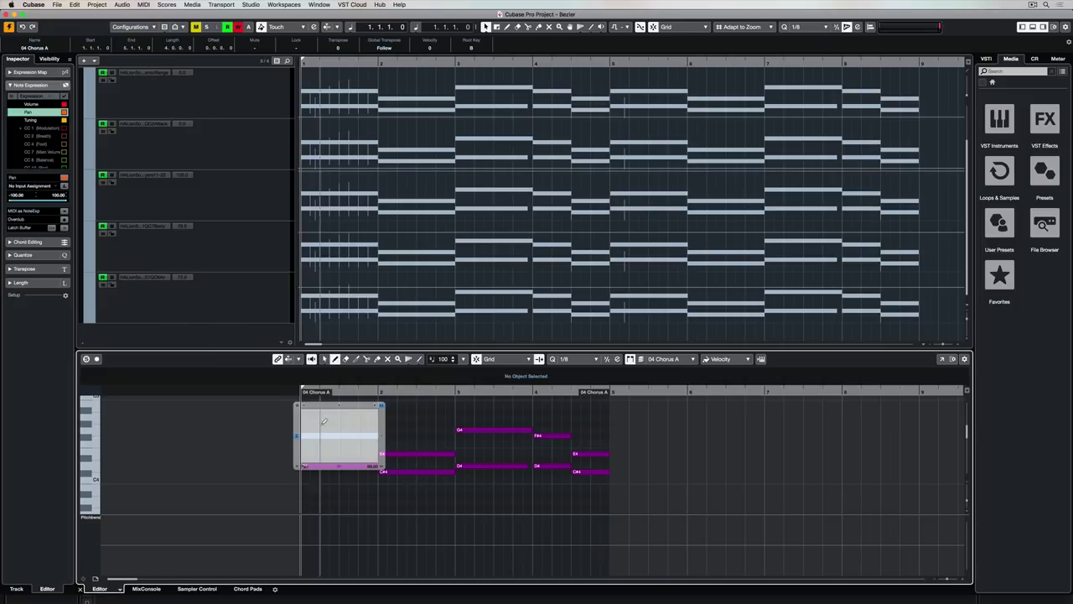
Step: Paint a stepped rising Note Expression curve over the selected first note with the Draw tool
drag(302, 434, 367, 414)
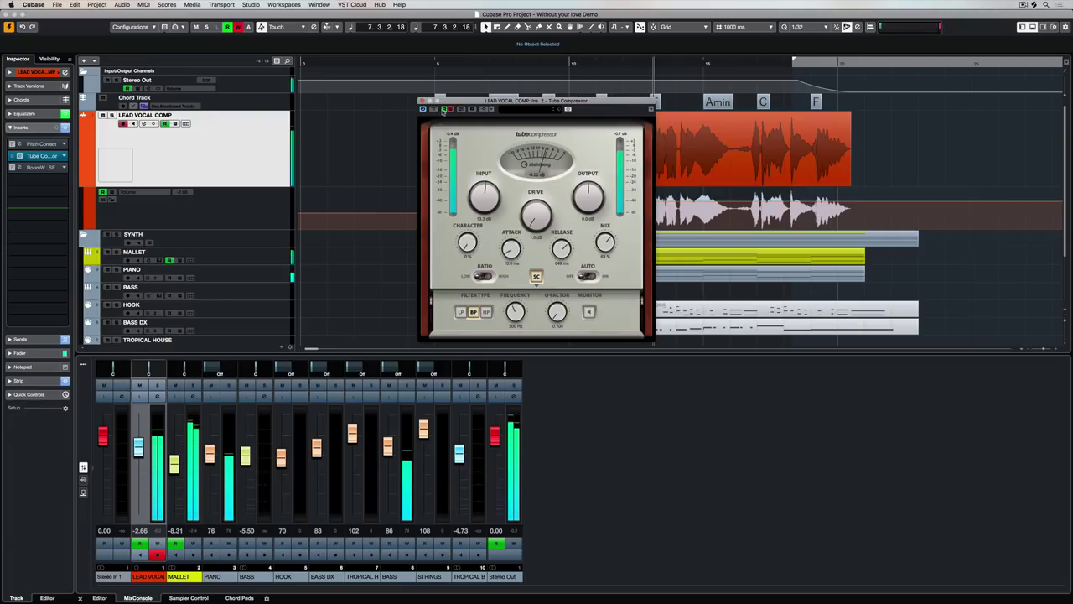
Step: Move the playhead back to around bar 6 from the ruler
click(592, 62)
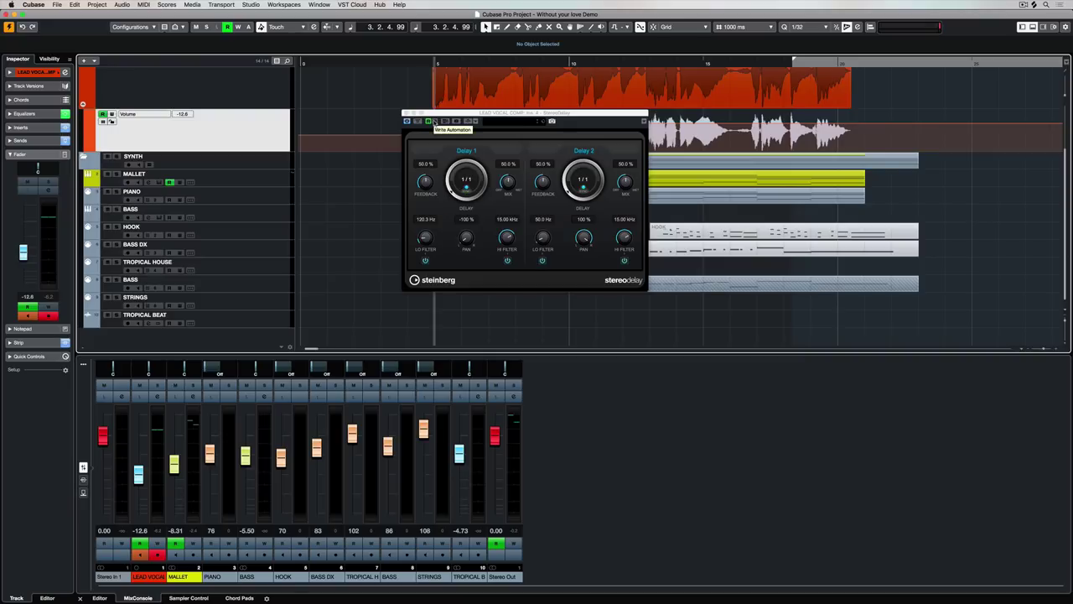
Step: Record StereoDelay feedback automation, setting Delay 2 to 51.5% and Delay 1 to 47.5%
click(435, 122)
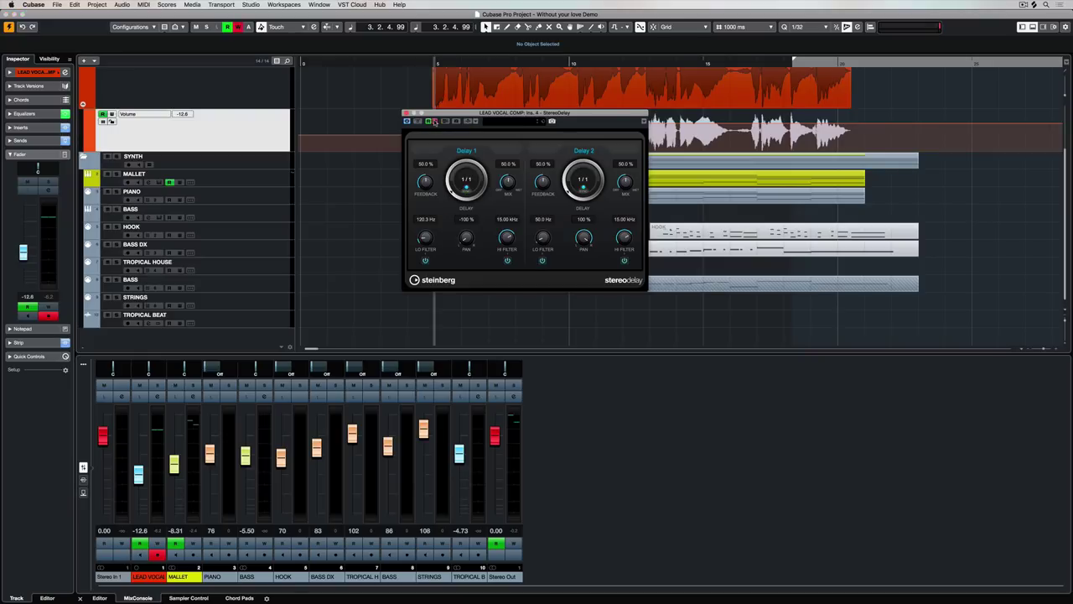
key(space)
drag(542, 182, 543, 163)
drag(426, 170, 459, 186)
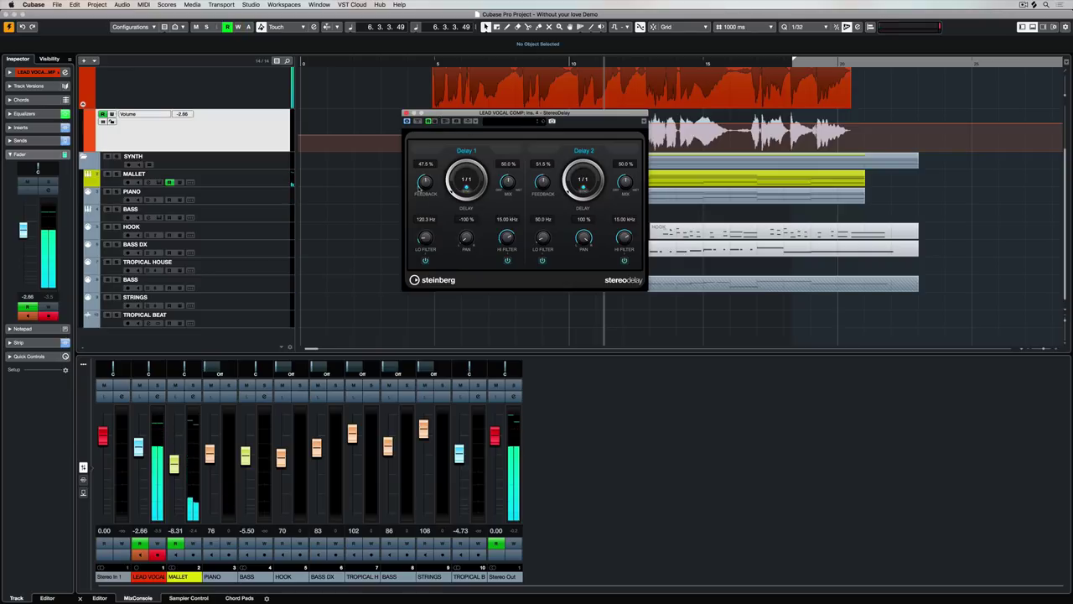
Step: Show the Delay 1 Feedback automation lane and move the delay window off the waveforms
right_click(421, 176)
click(464, 205)
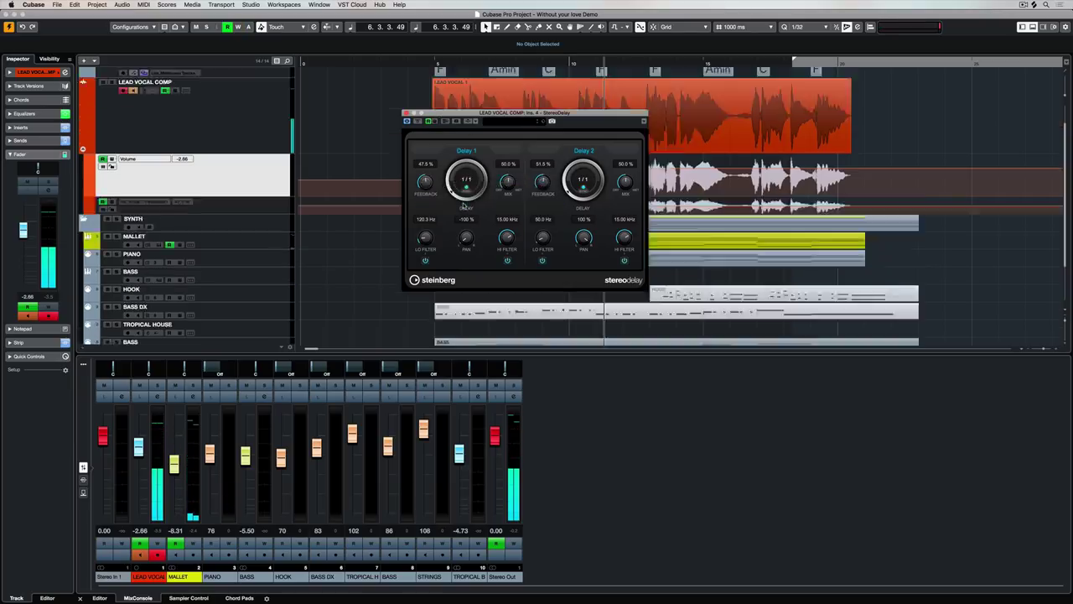
drag(472, 114, 711, 98)
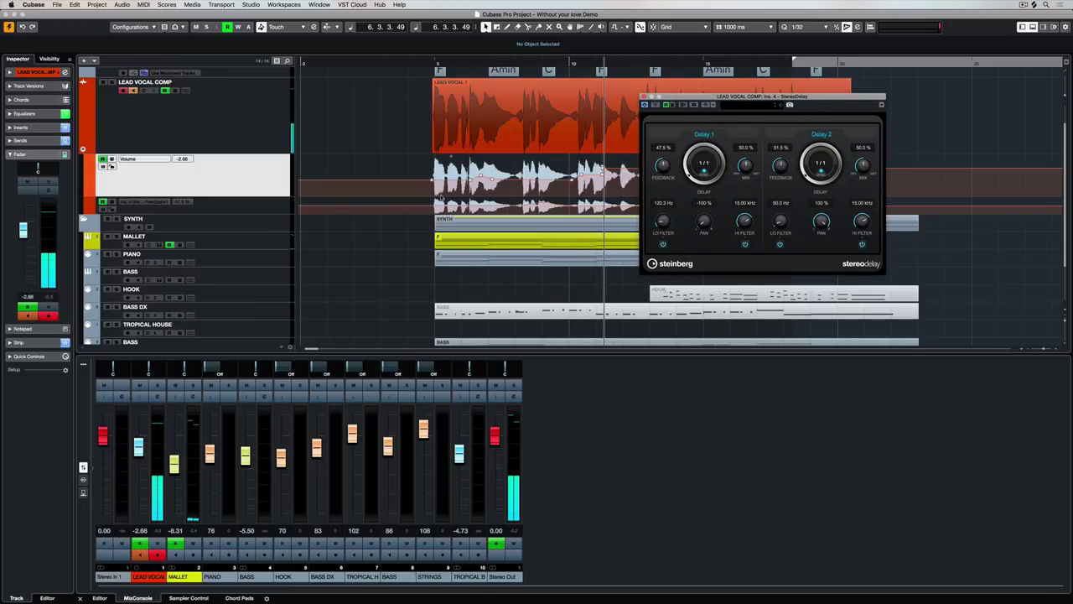
Step: Show the Feedback2 automation lane for Delay 2 and nudge the plugin window aside
right_click(779, 165)
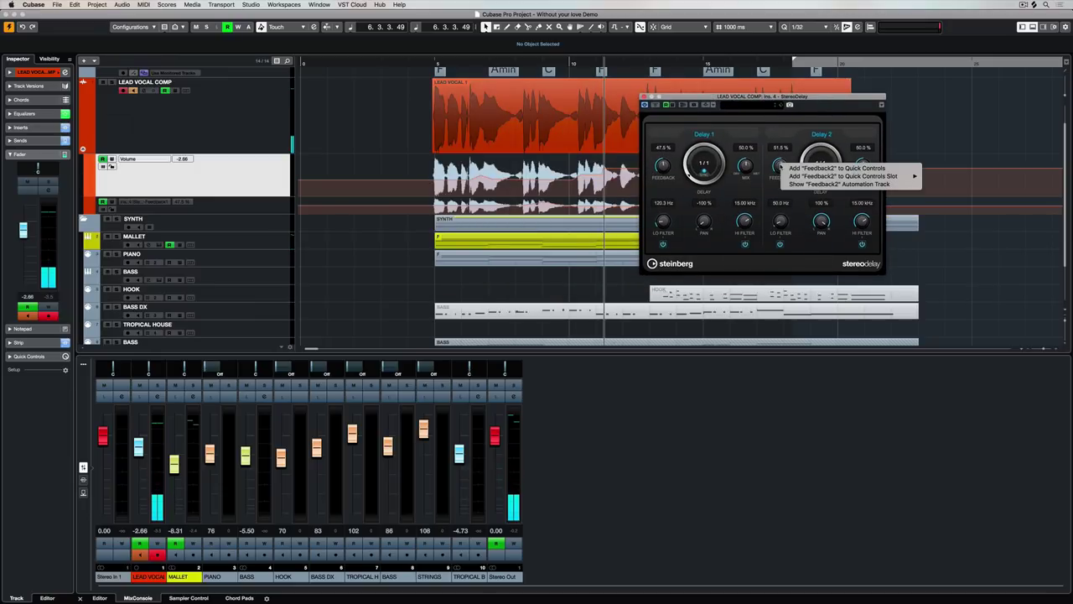
click(809, 183)
drag(713, 104, 738, 107)
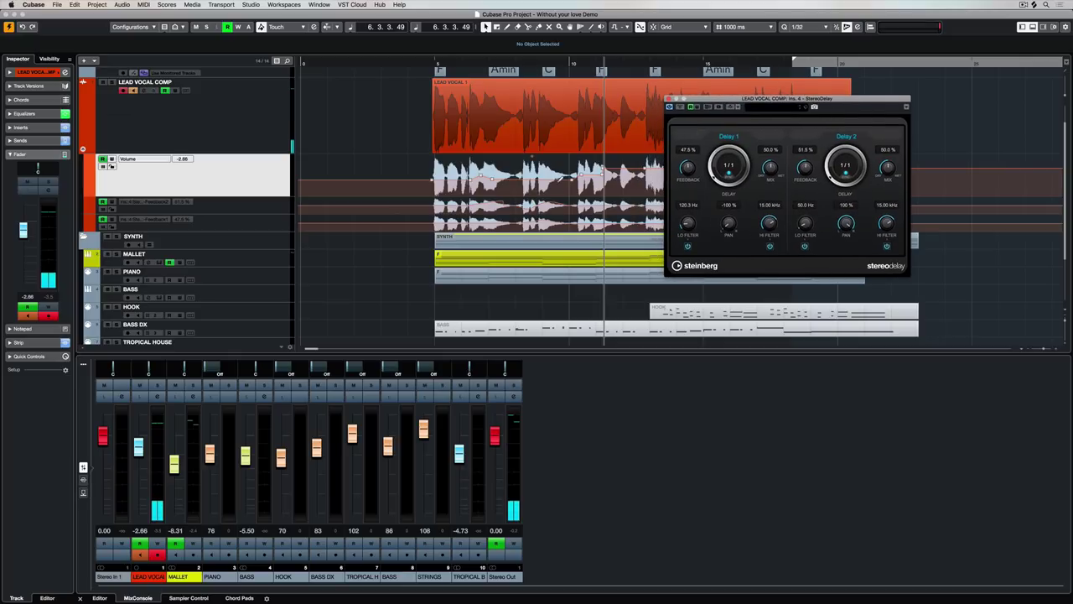
Step: Add a point on the Lead Vocal Volume lane and record a live fader ride, reaching -8.53
click(571, 183)
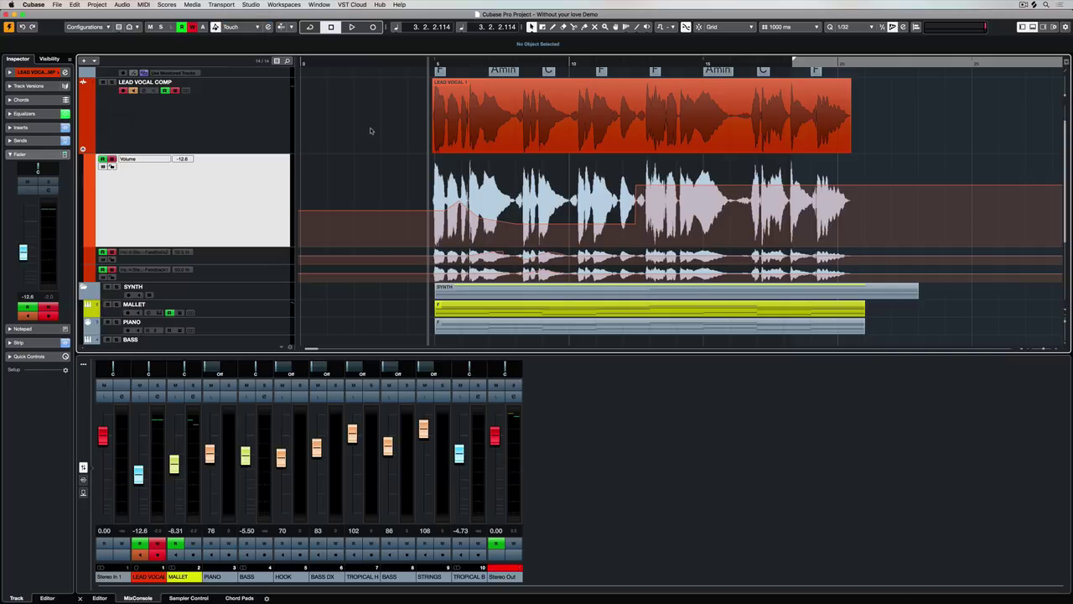
key(space)
mouse_move(139, 474)
mouse_down()
mouse_move(141, 459)
mouse_move(149, 483)
mouse_move(145, 475)
mouse_up()
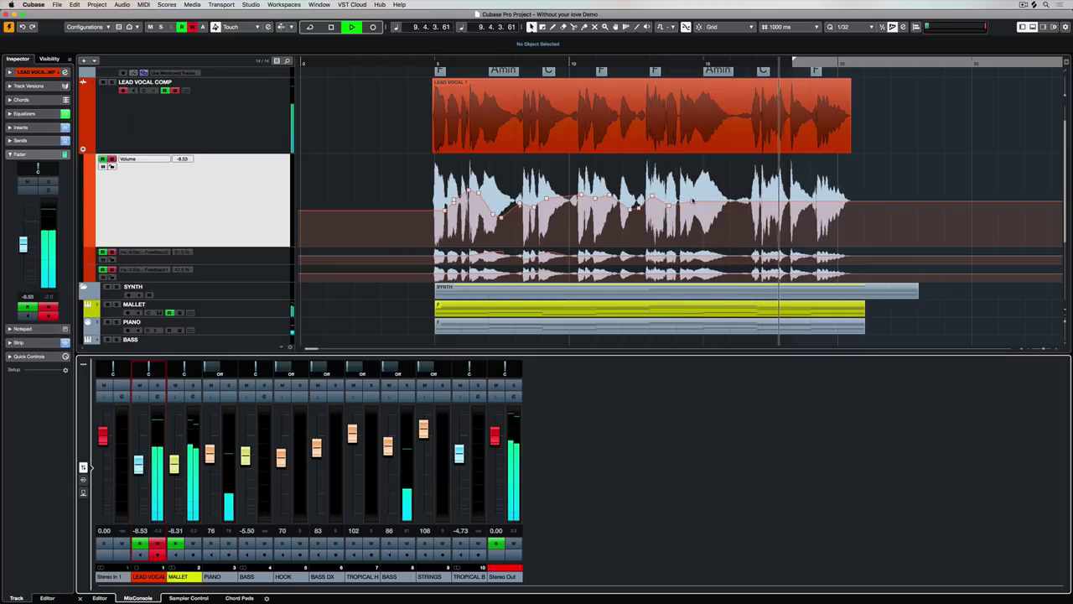
Step: Stop playback, return to the start, and set Global Automation Mode to Auto-Latch
key(space)
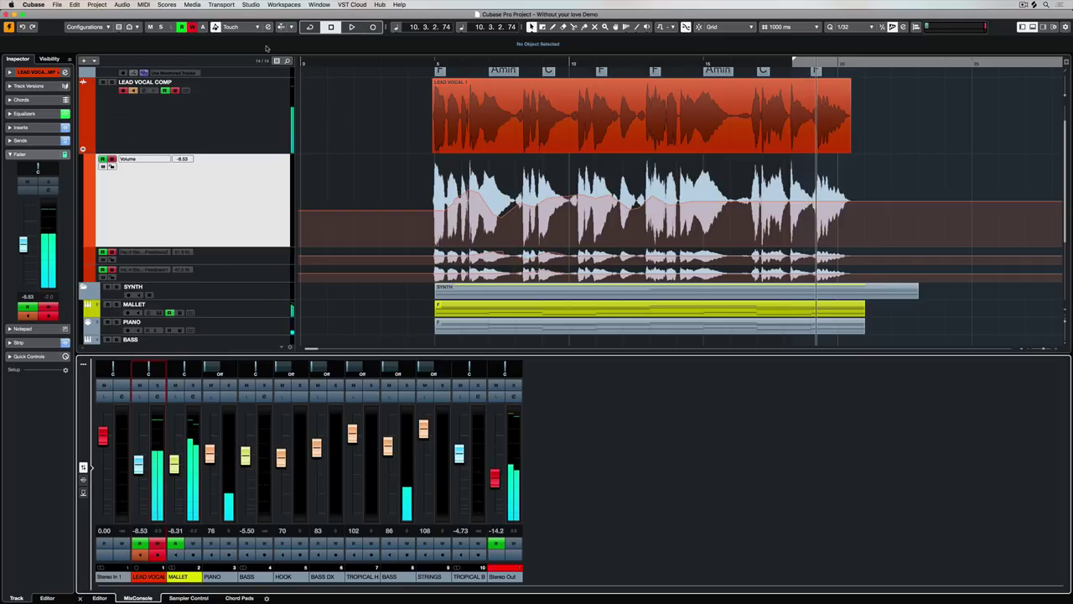
key(space)
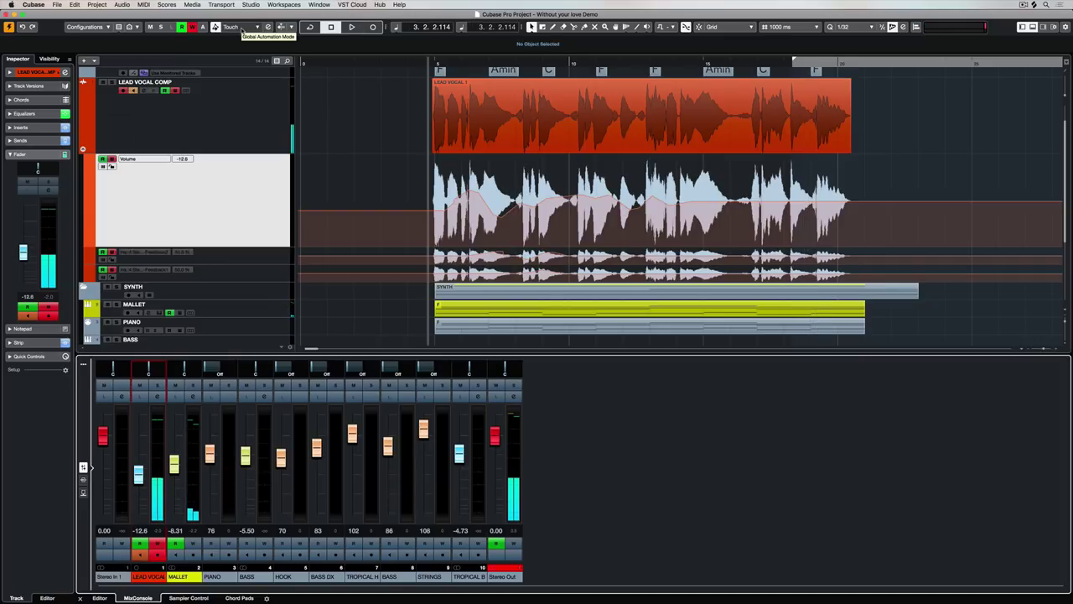
click(241, 28)
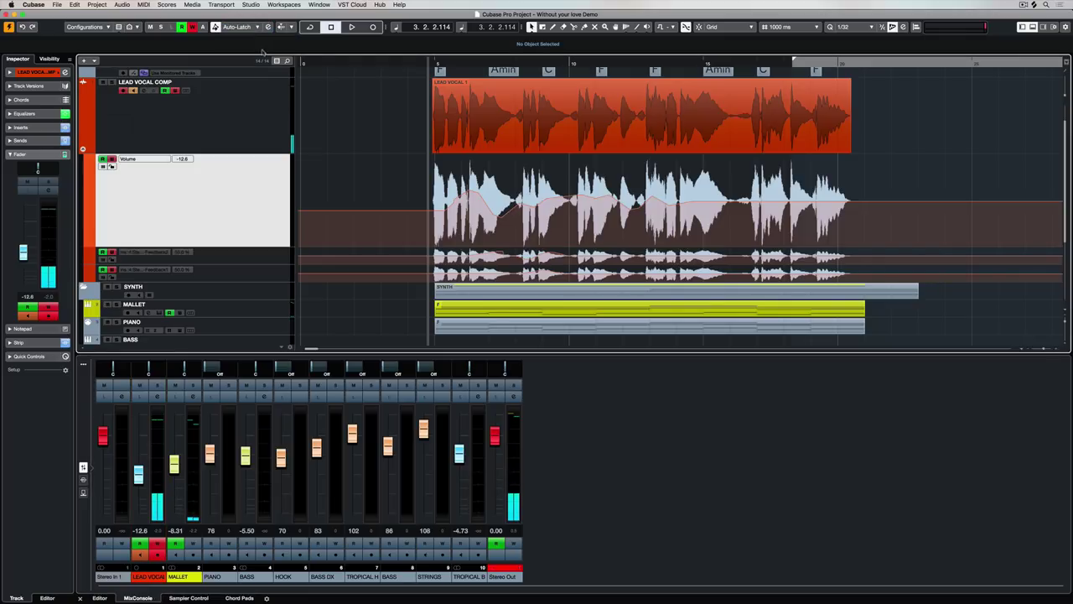
Step: Record a fresh Auto-Latch fader ride on the Lead Vocal volume, then stop
key(space)
mouse_move(139, 473)
mouse_down()
mouse_move(139, 453)
mouse_move(135, 491)
mouse_up()
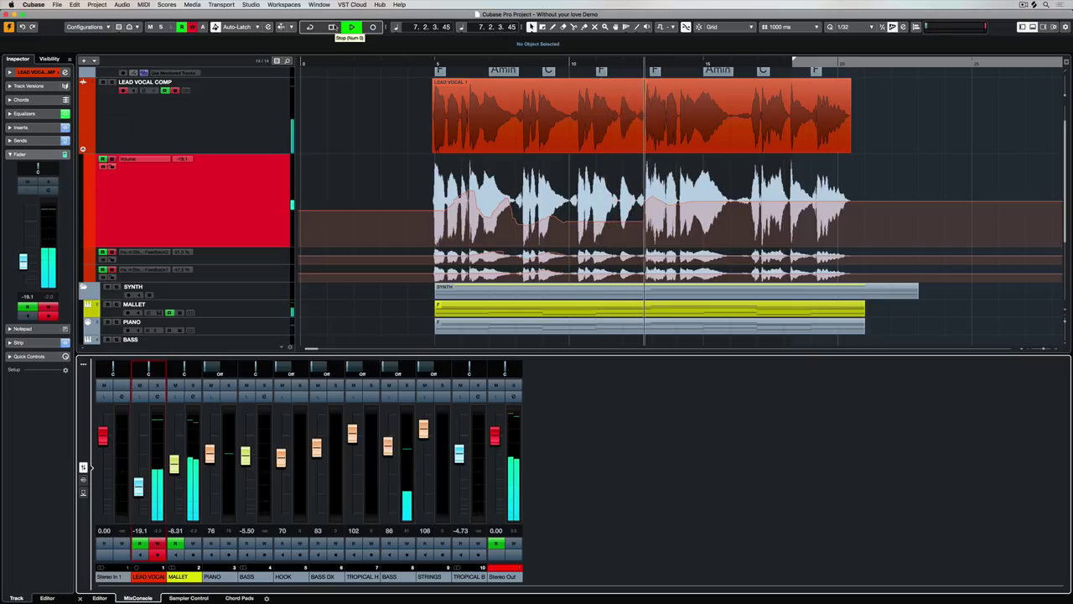
click(333, 27)
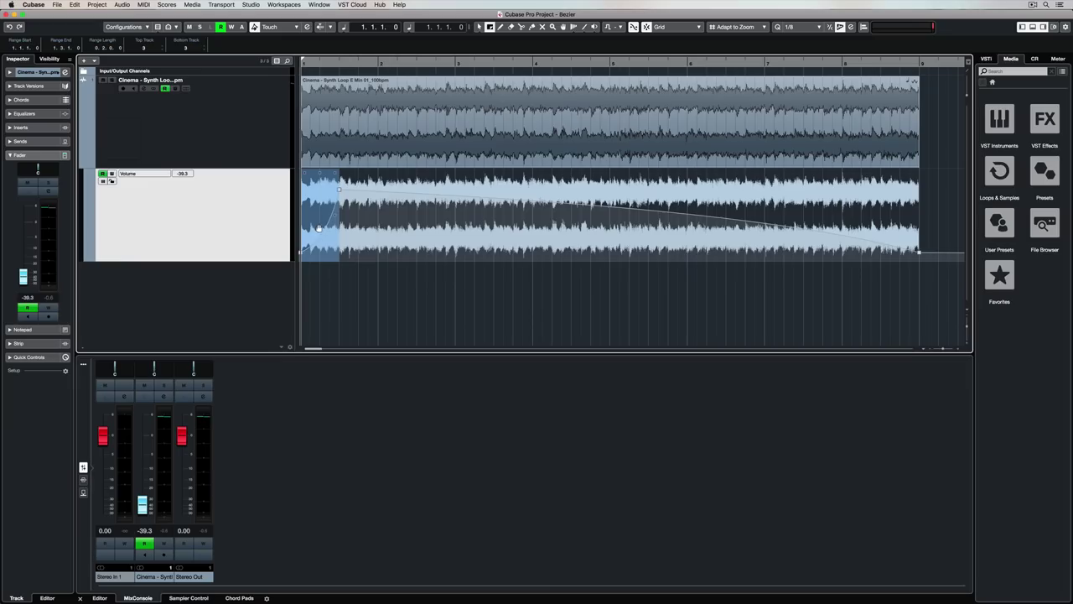
Step: Range-select the short rising swell near the start of the Cinema synth loop's Volume lane
drag(340, 226, 434, 228)
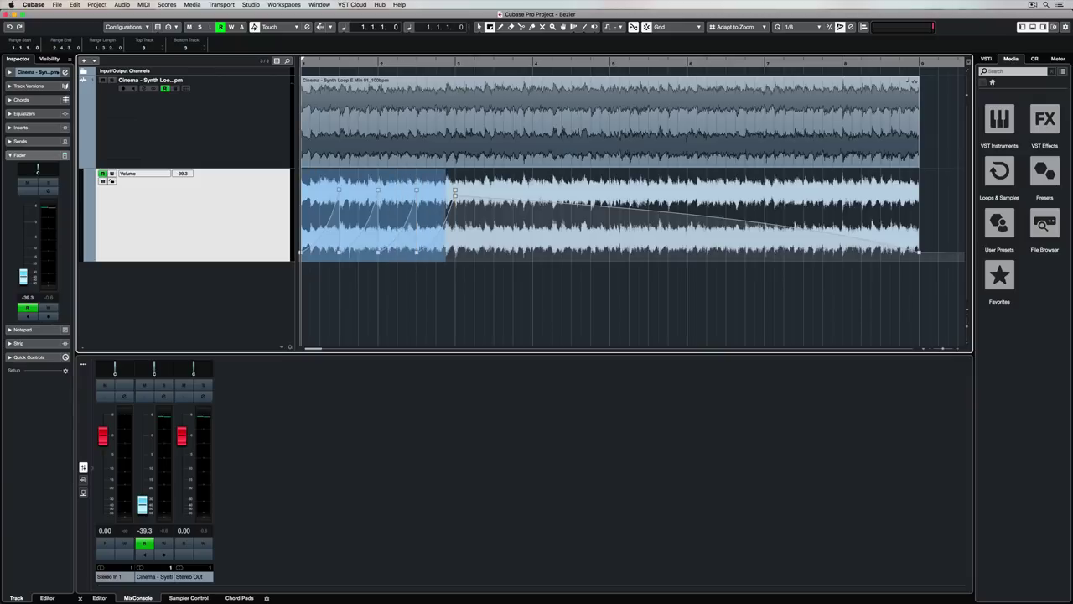
Step: Alt-drag swell copies across the loop, play it, and raise L VOX DELAY's second delay feedback
drag(388, 208, 797, 214)
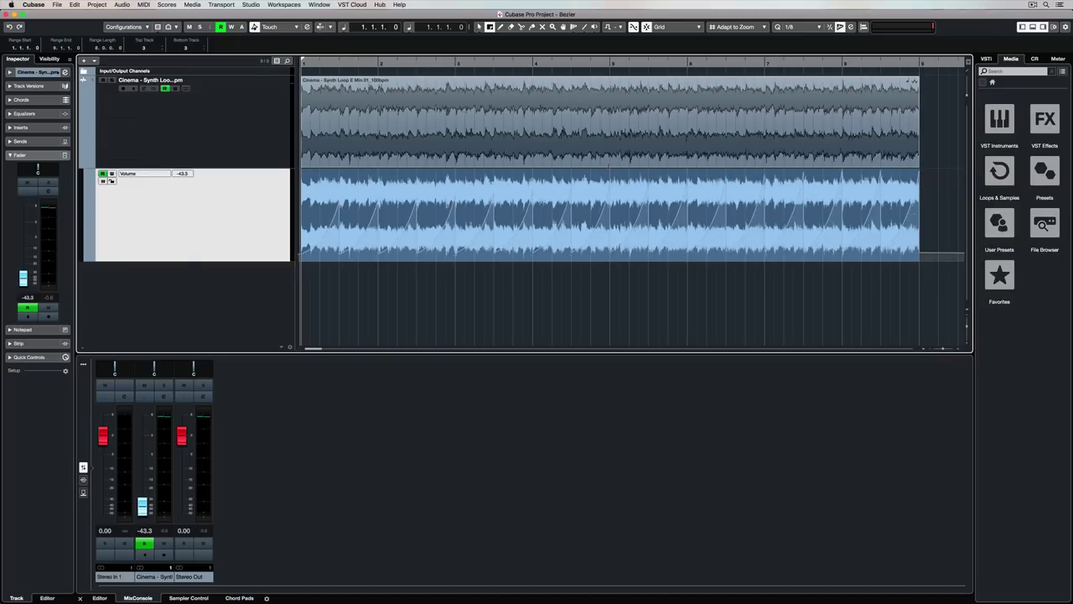
key(space)
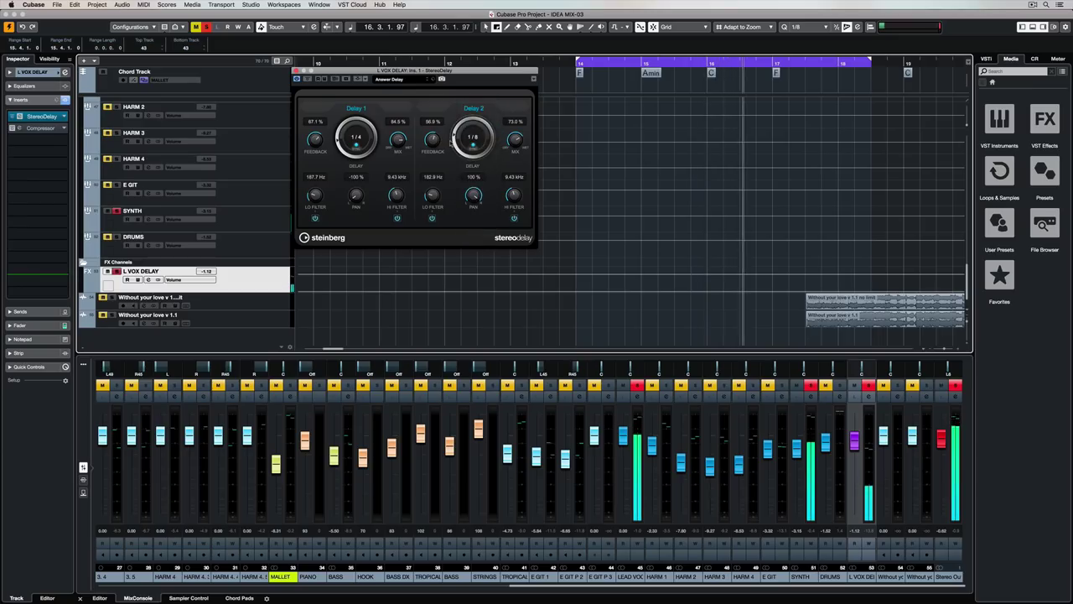
drag(431, 144, 431, 140)
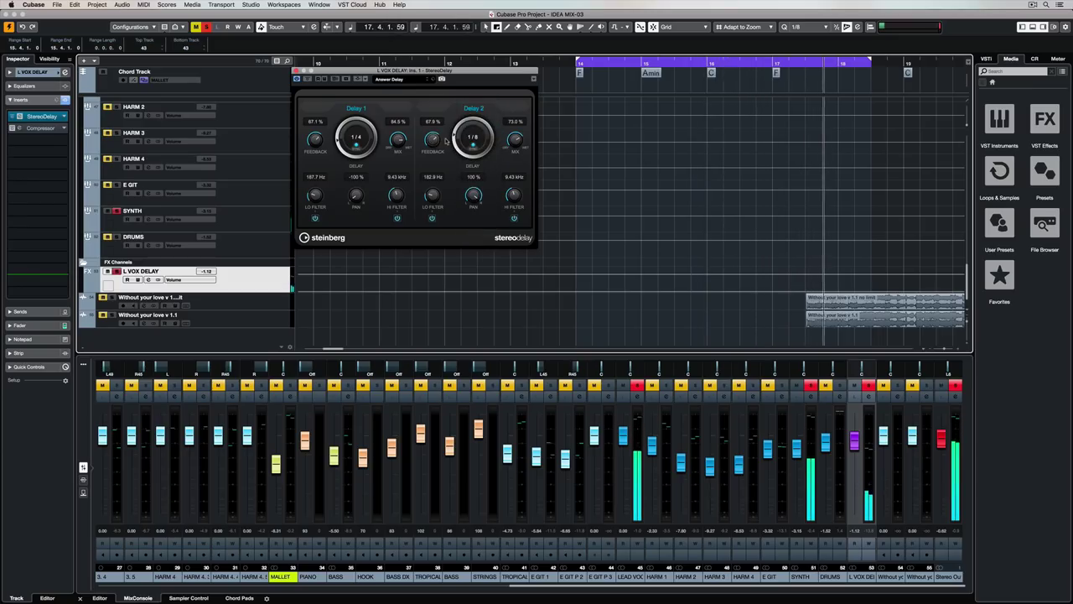
Step: Add an L VOX DELAY volume point raised to 6.02, steepen its fall-off, and play it back
mouse_move(710, 290)
mouse_down()
mouse_move(714, 254)
mouse_move(704, 299)
mouse_up()
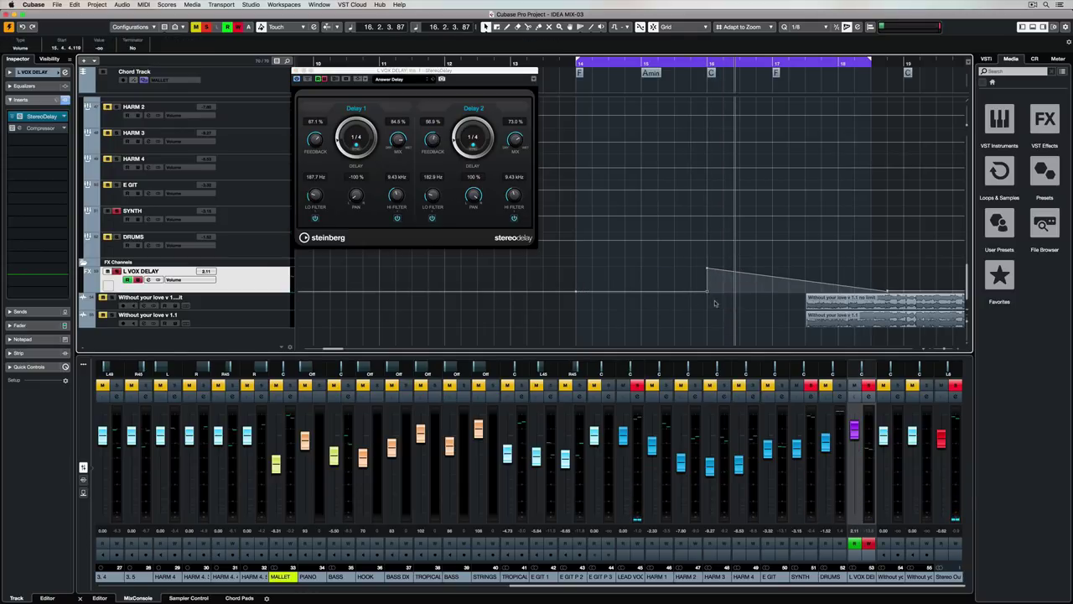
drag(804, 278, 805, 257)
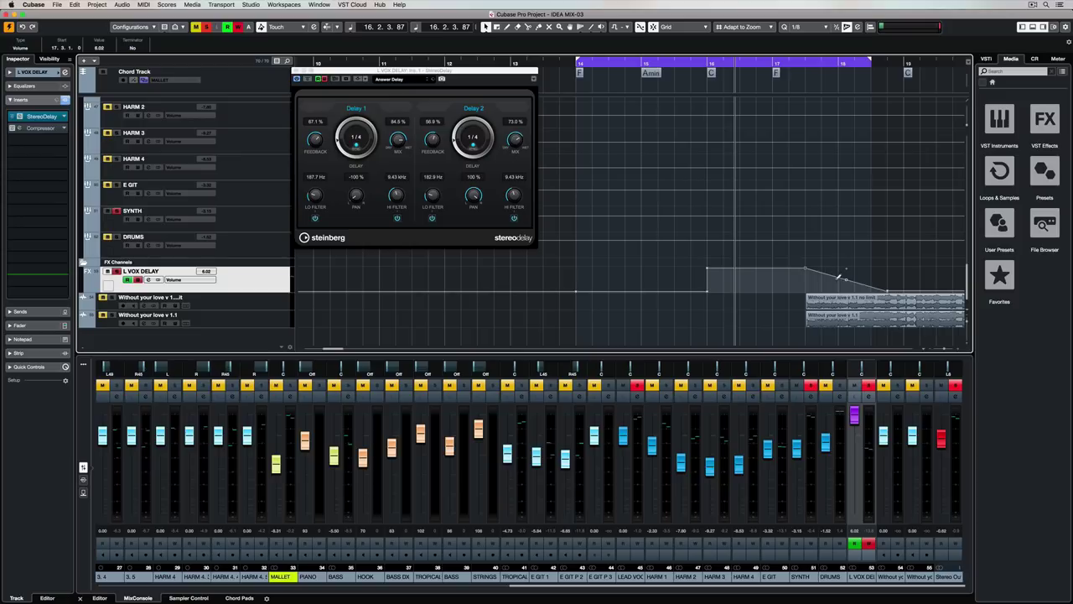
drag(863, 279, 884, 289)
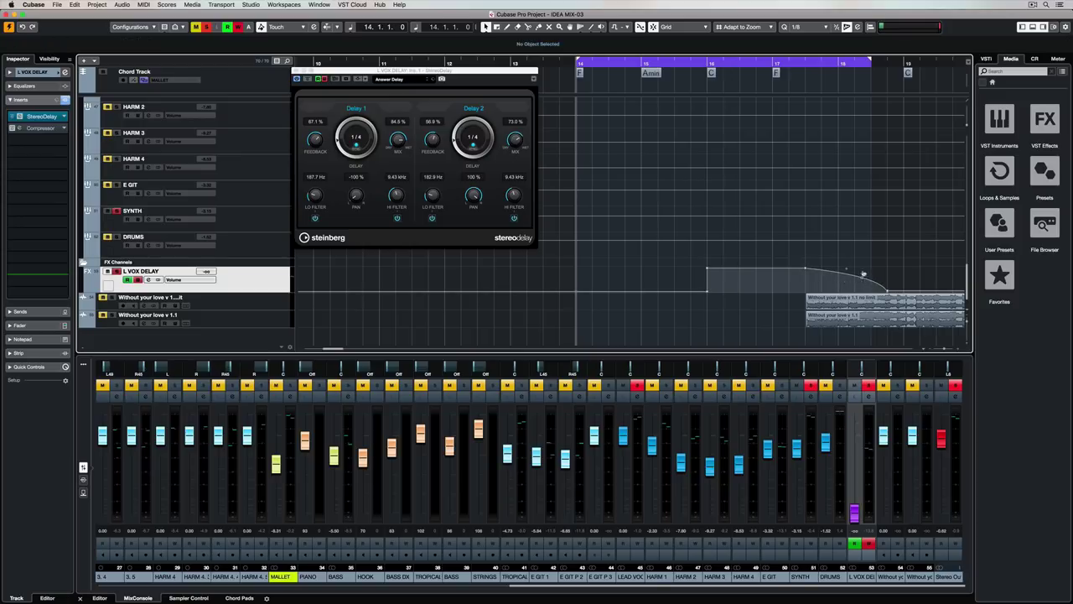
key(space)
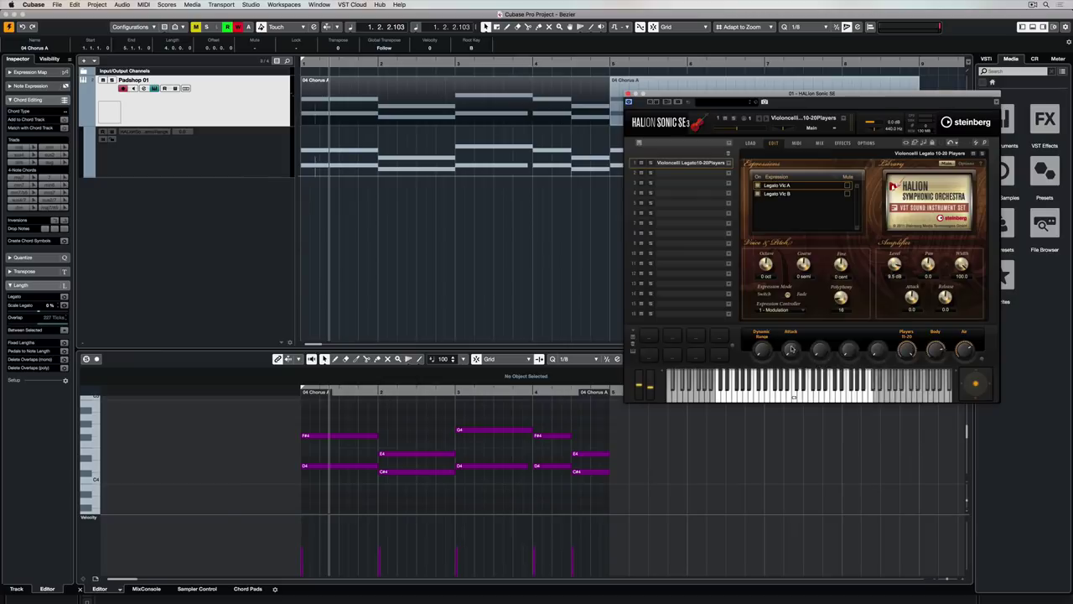
Step: Show automation tracks for the first HALion Sonic SE control and for Players, Body and Air
right_click(789, 344)
click(855, 407)
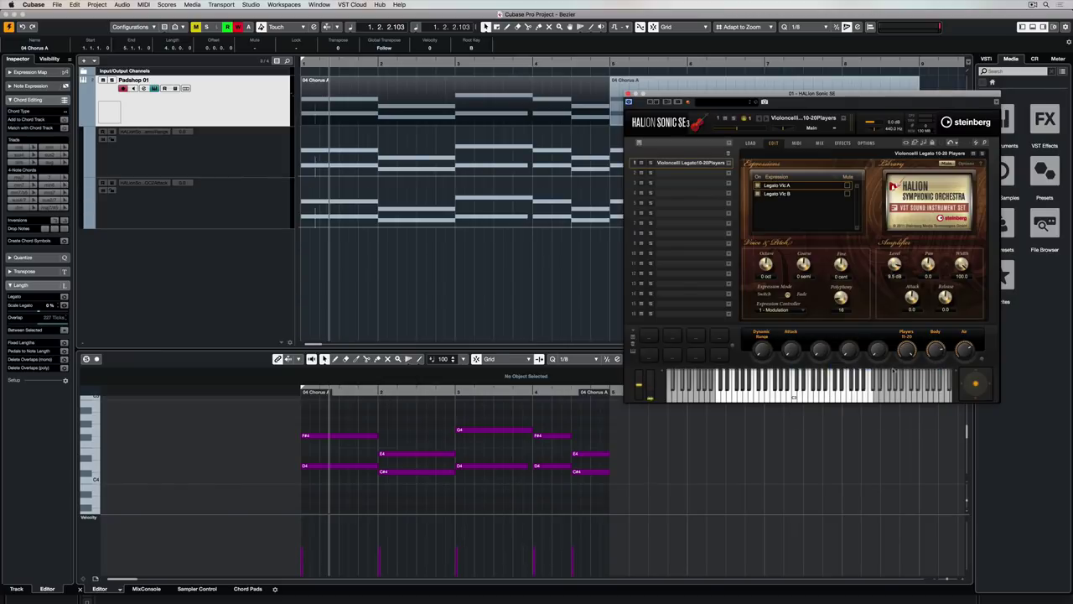
right_click(907, 352)
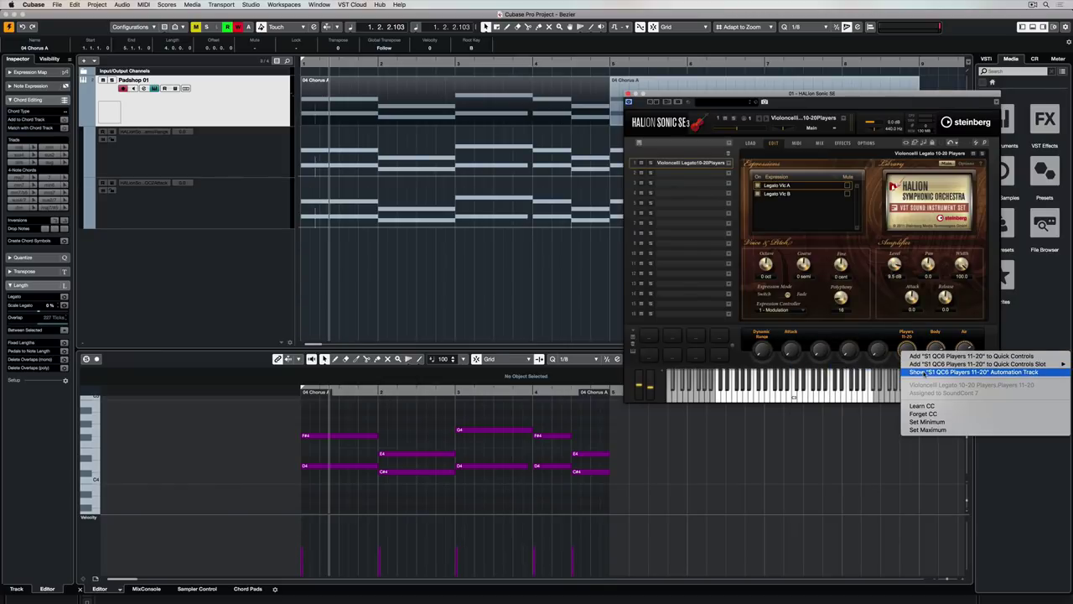
click(935, 371)
right_click(937, 355)
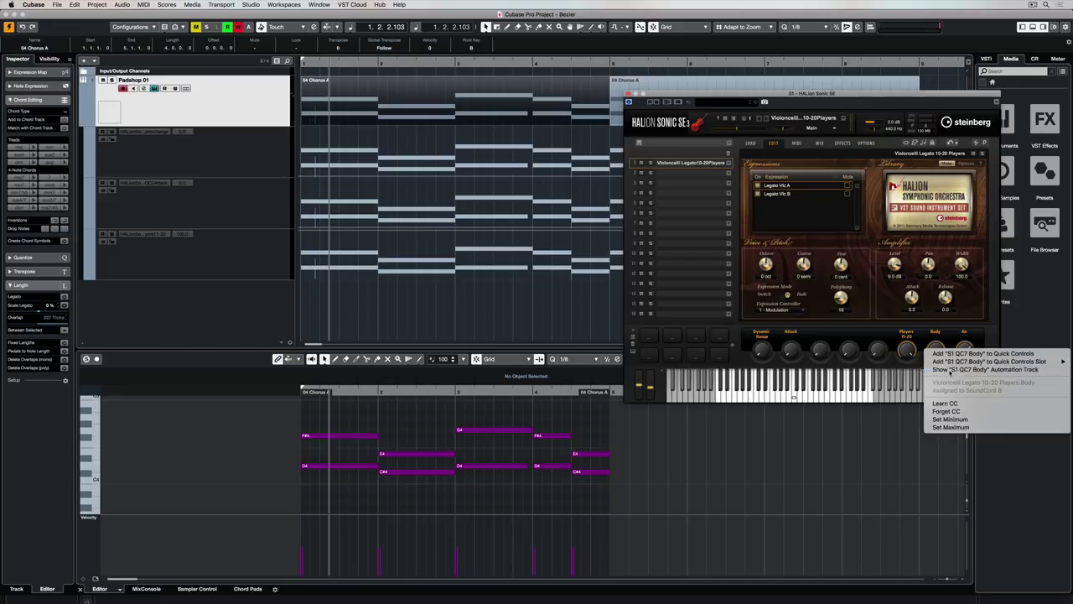
click(951, 371)
right_click(967, 352)
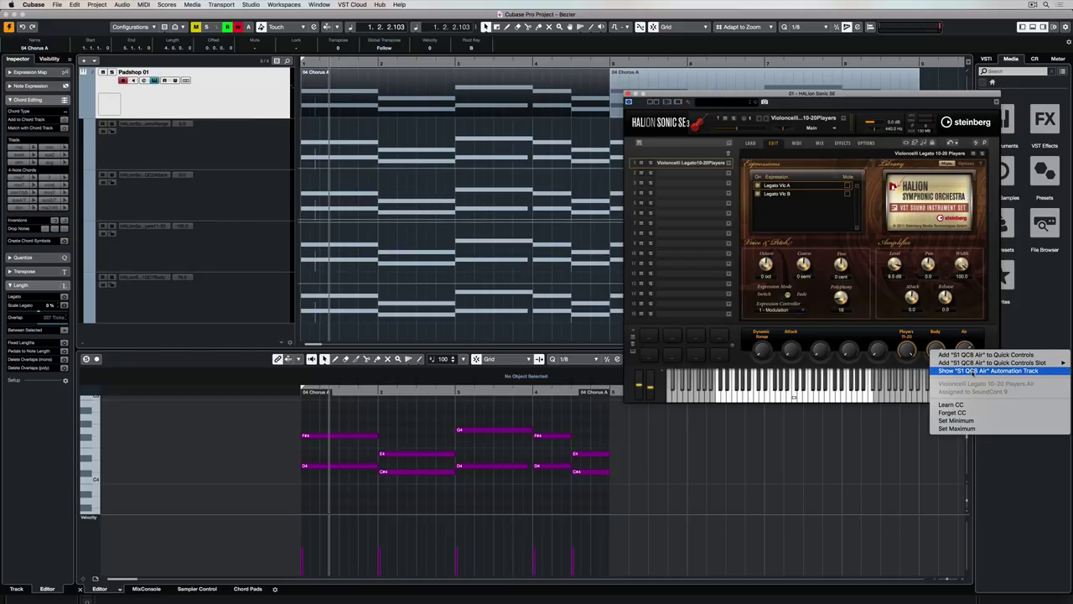
click(969, 370)
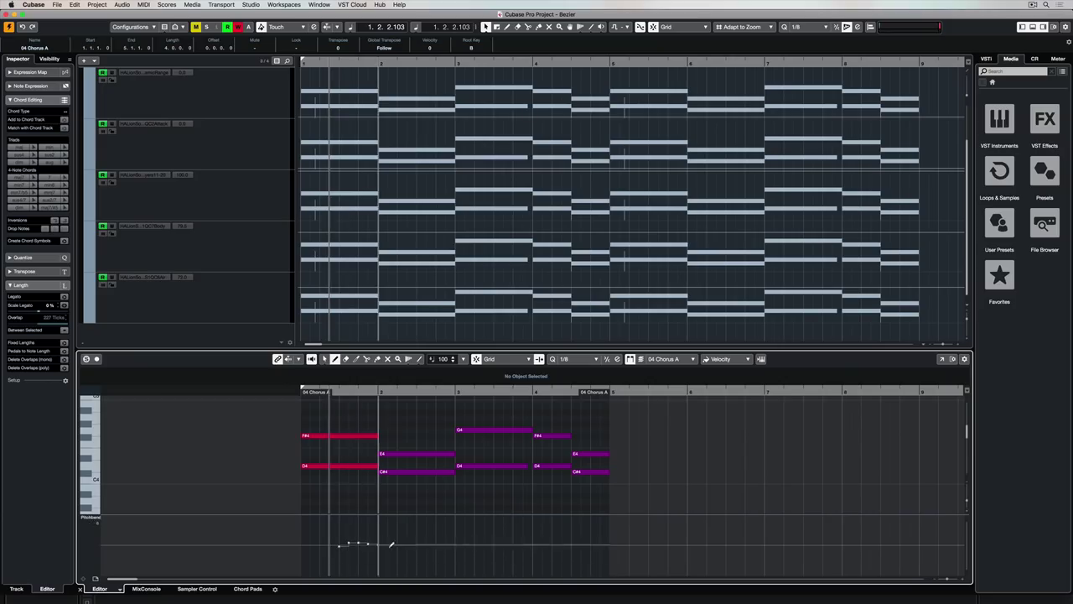
Step: Draw a rising Note Expression volume curve across the first cello note
mouse_move(391, 543)
mouse_down()
mouse_move(494, 549)
mouse_move(551, 533)
mouse_move(585, 545)
mouse_up()
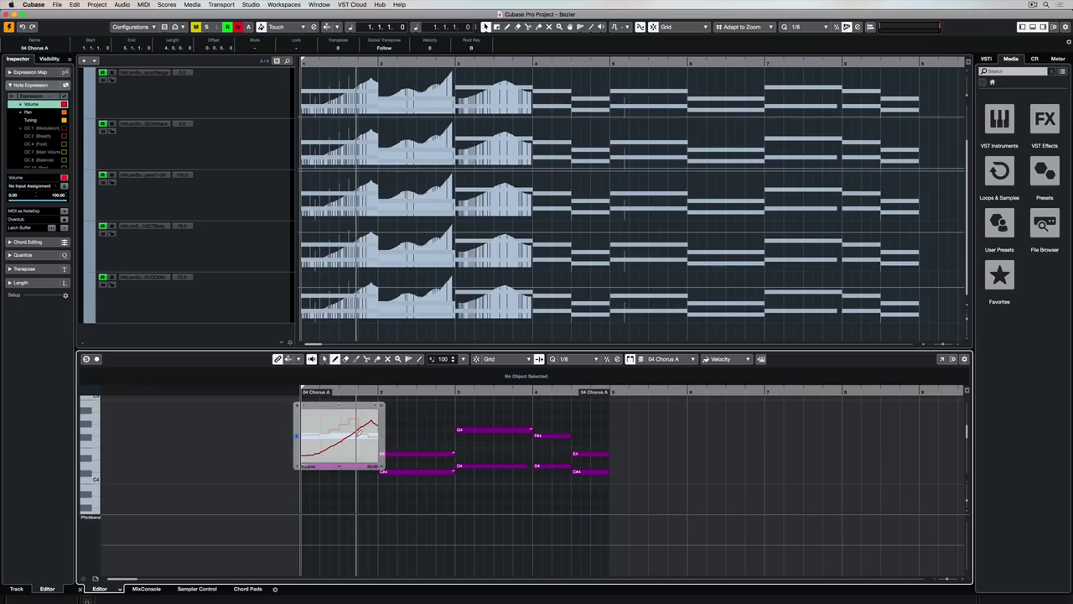
Step: Open Note Expression for the G4 and first D4 notes and draw a volume curve on D4
double_click(475, 428)
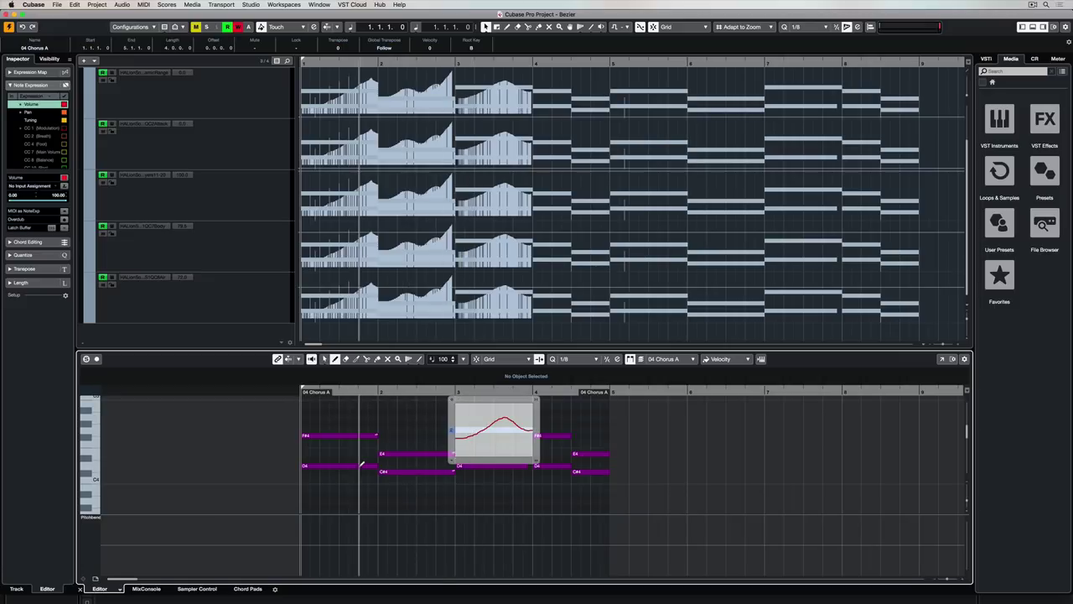
double_click(342, 465)
mouse_move(311, 475)
mouse_down()
mouse_move(331, 461)
mouse_move(350, 471)
mouse_up()
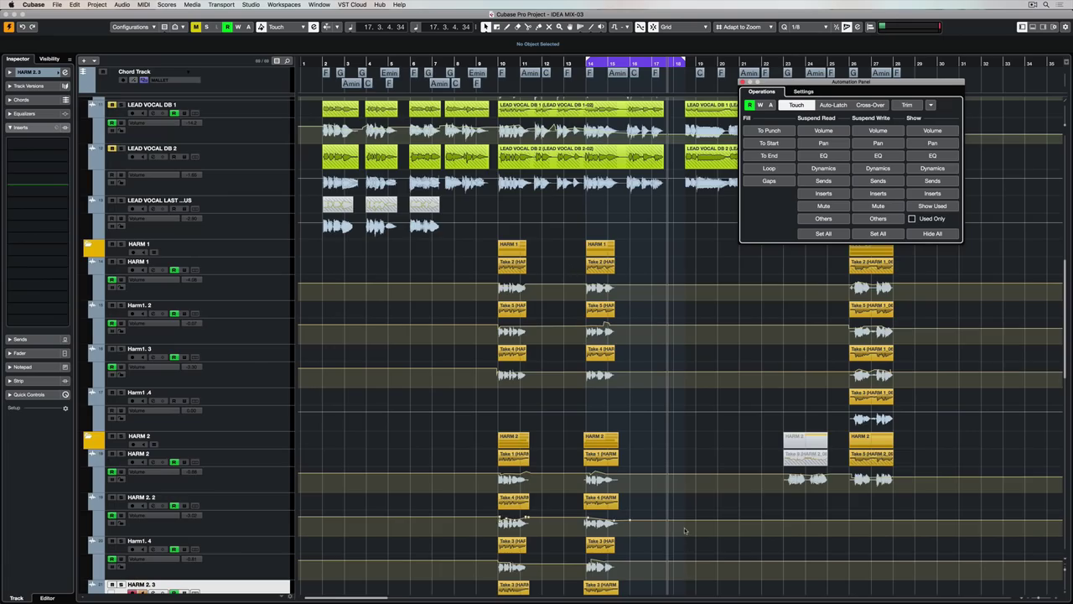
Step: Show pan automation lanes on every track, then switch to EQ lanes
scroll(685, 530, down, 10)
scroll(674, 504, up, 15)
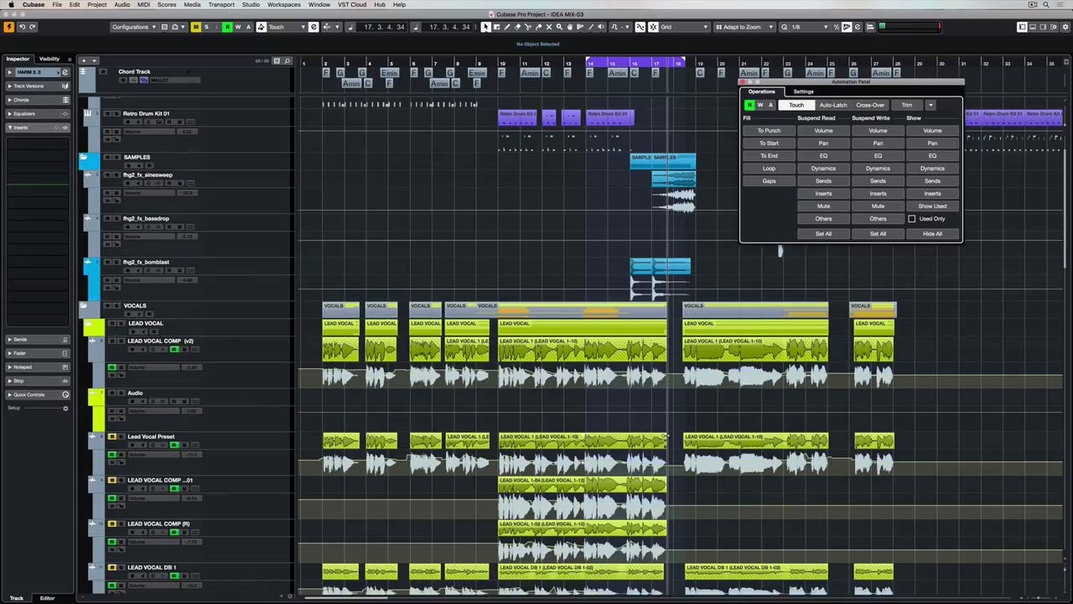
scroll(667, 435, down, 5)
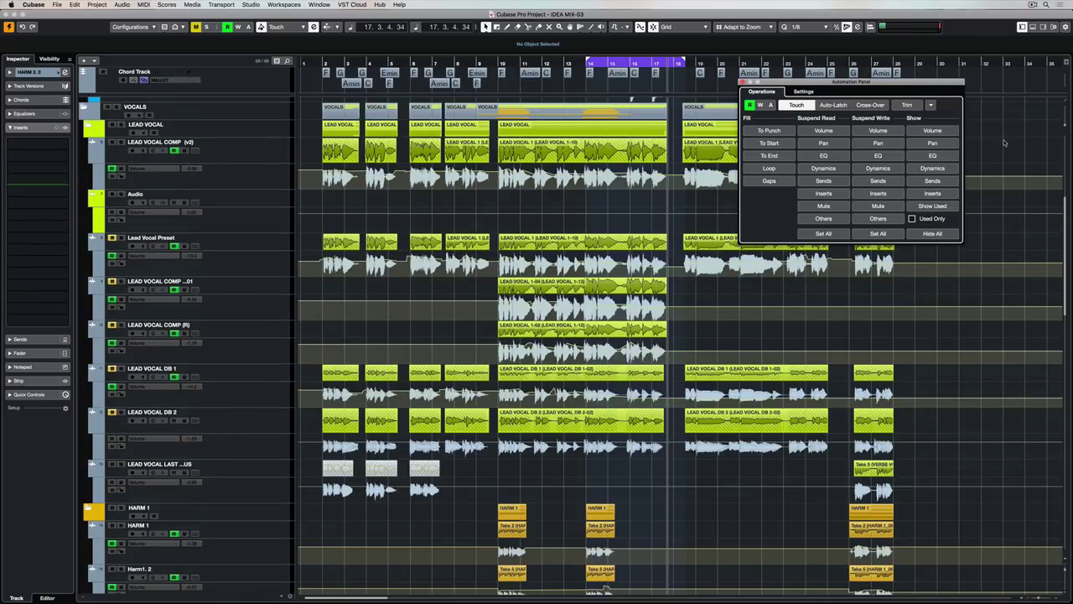
click(942, 146)
click(933, 156)
Step: Hide all automation lanes in the IDEA MIX-03 project
scroll(729, 268, down, 5)
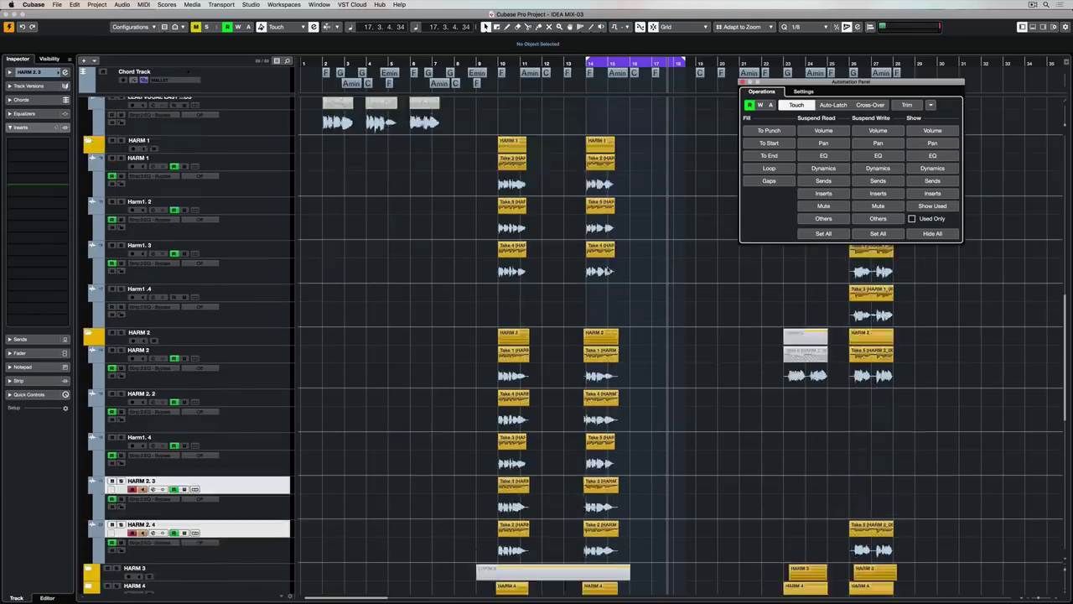
click(950, 234)
scroll(583, 253, up, 6)
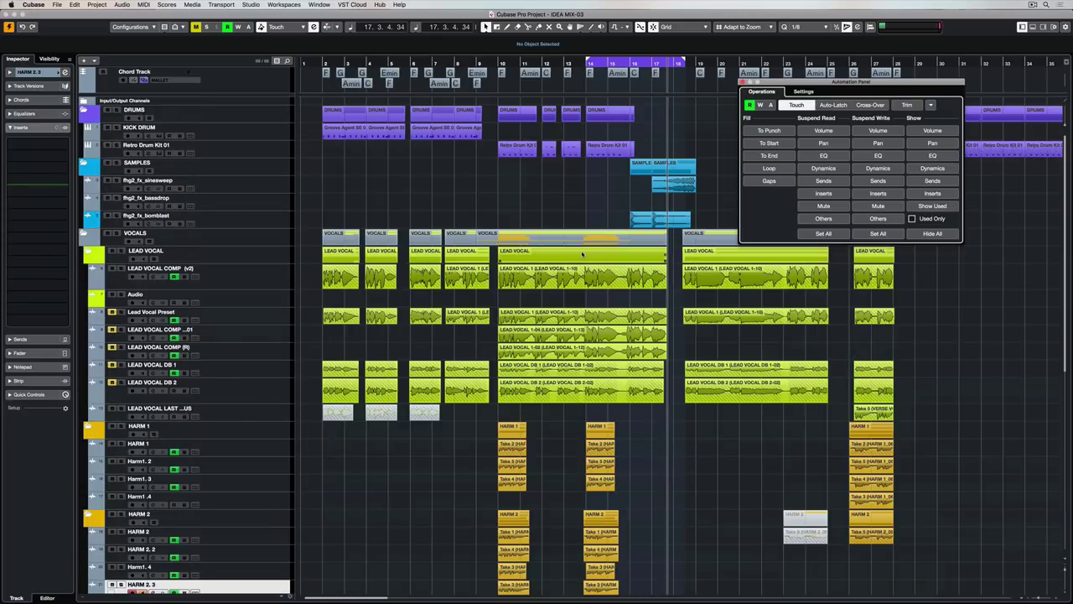